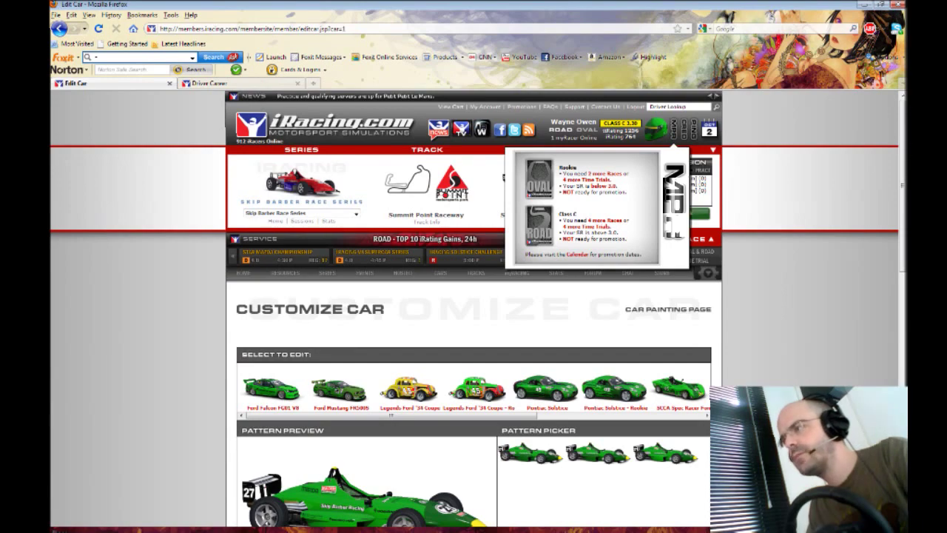
Select the Legends Ford '34 Coupe - Rookie and recolour it with black, gold and red as swatch colours A, B and C.
{"action": "scroll", "coordinate": [474, 311], "scroll_direction": "down", "scroll_amount": 5}
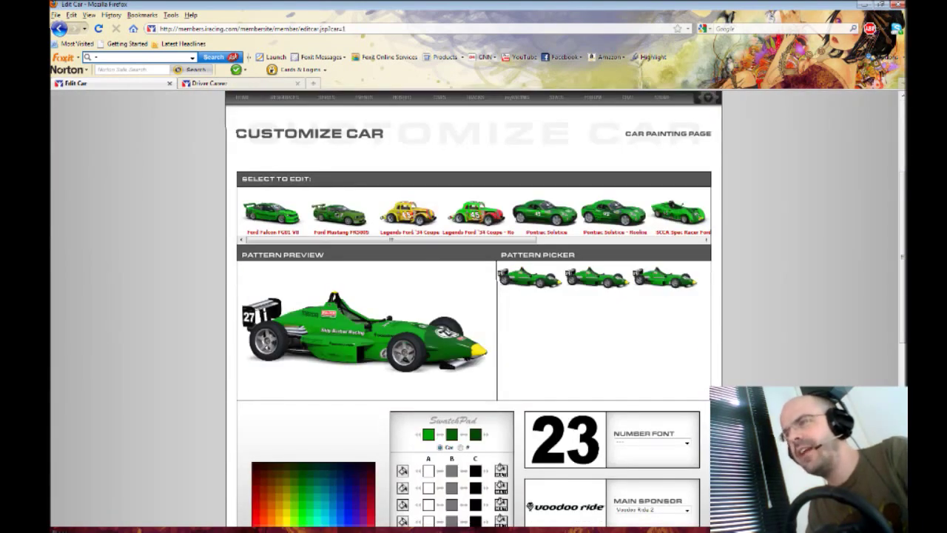
{"action": "left_click", "coordinate": [474, 215]}
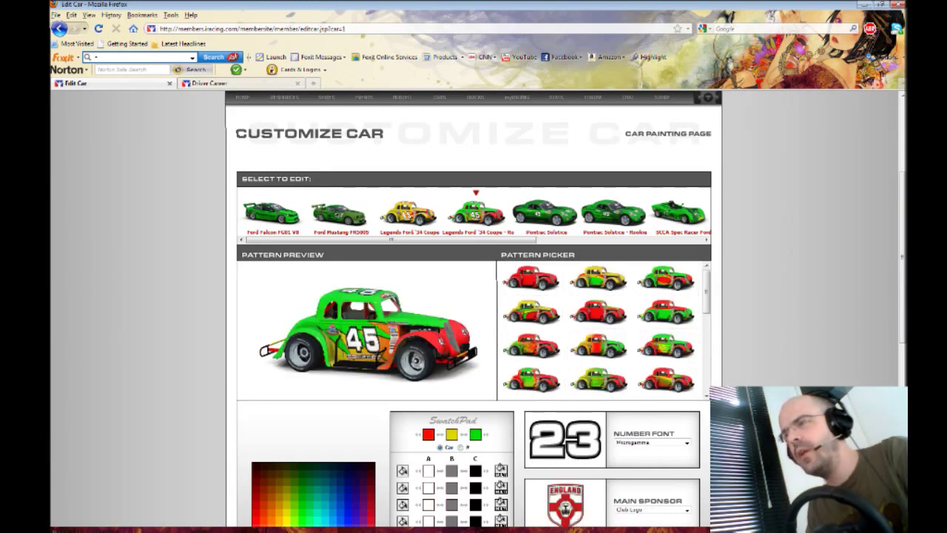
{"action": "scroll", "coordinate": [474, 311], "scroll_direction": "down", "scroll_amount": 3}
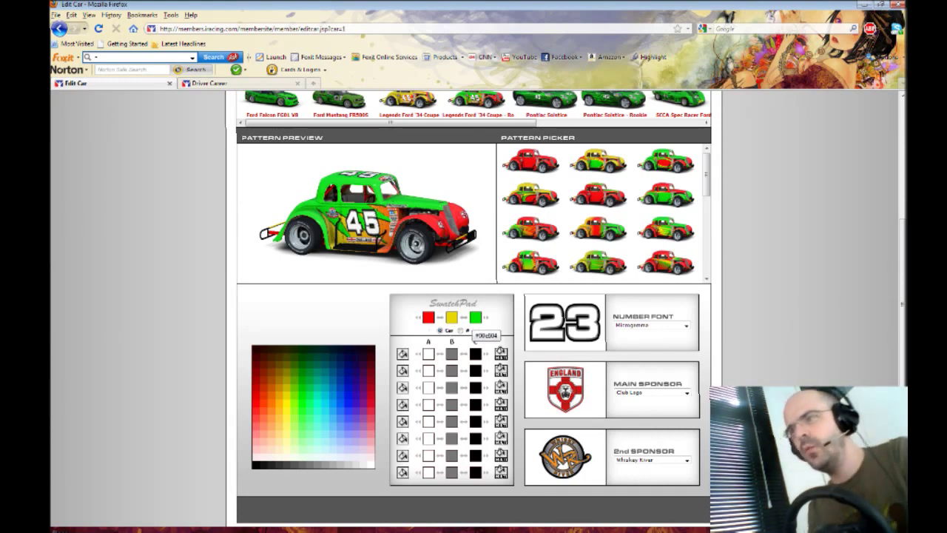
{"action": "left_click", "coordinate": [428, 354]}
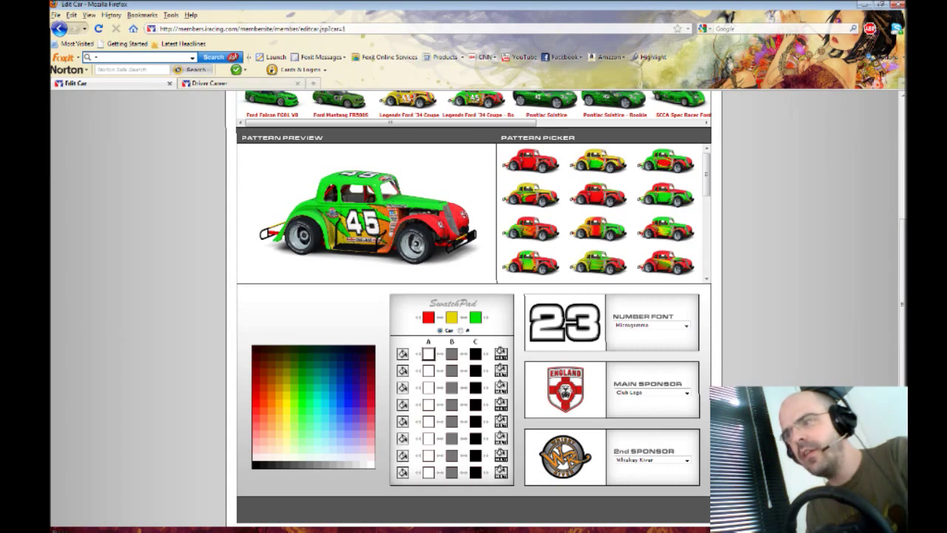
{"action": "left_click", "coordinate": [255, 465]}
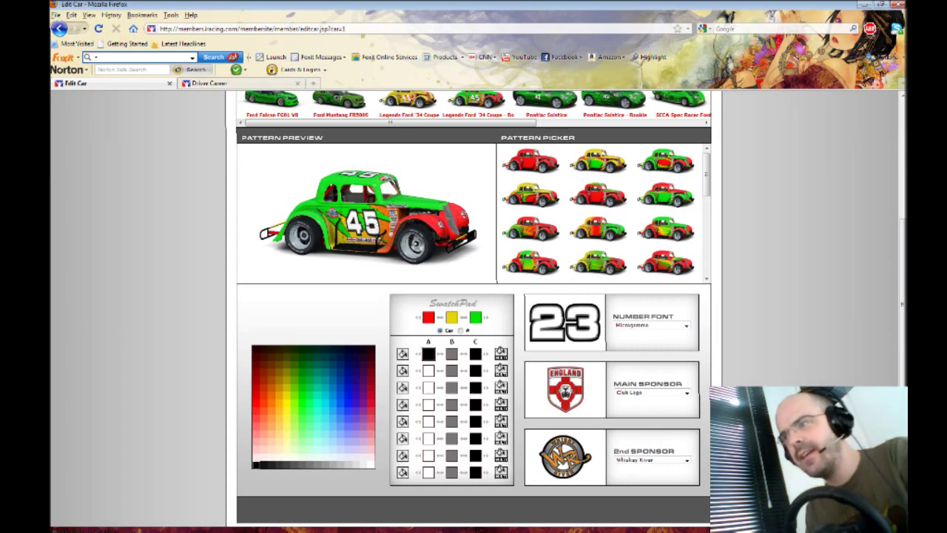
{"action": "left_click", "coordinate": [451, 354]}
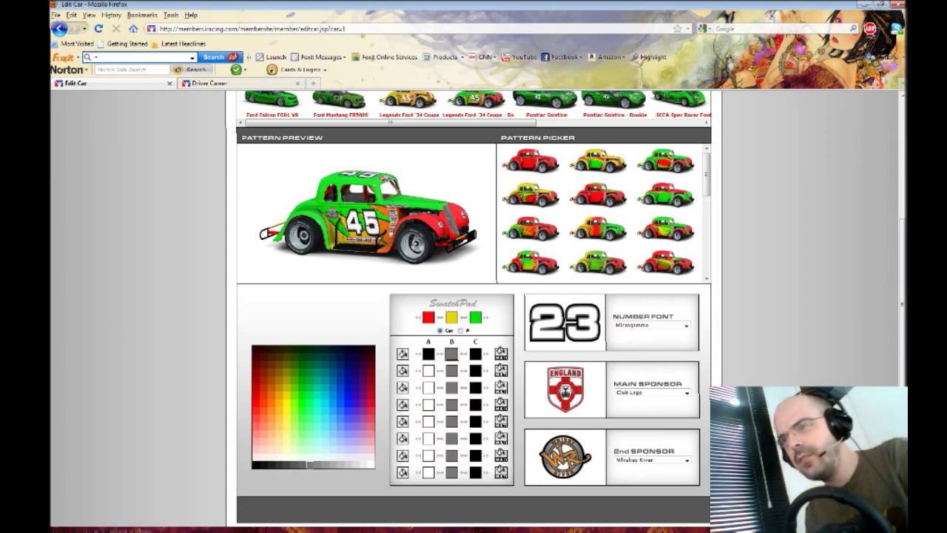
{"action": "left_click", "coordinate": [279, 387]}
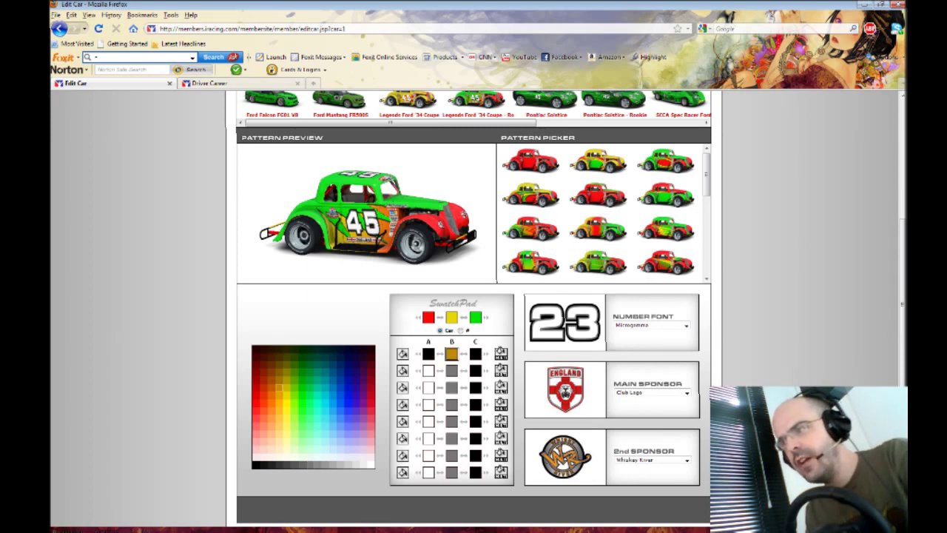
{"action": "left_click", "coordinate": [476, 353]}
{"action": "left_click", "coordinate": [256, 396]}
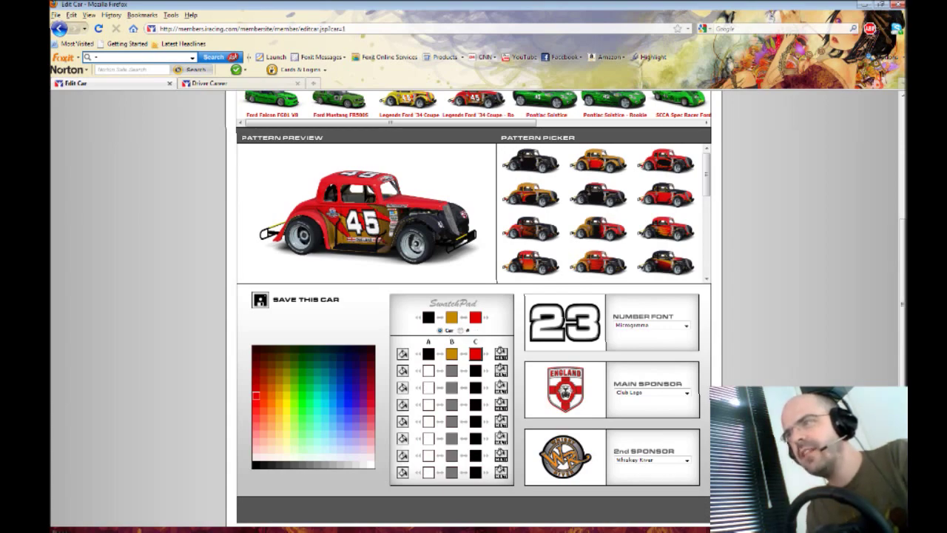
Apply a black paint pattern with orange flames to the Legends Ford coupe.
{"action": "scroll", "coordinate": [473, 309], "scroll_direction": "up", "scroll_amount": 3}
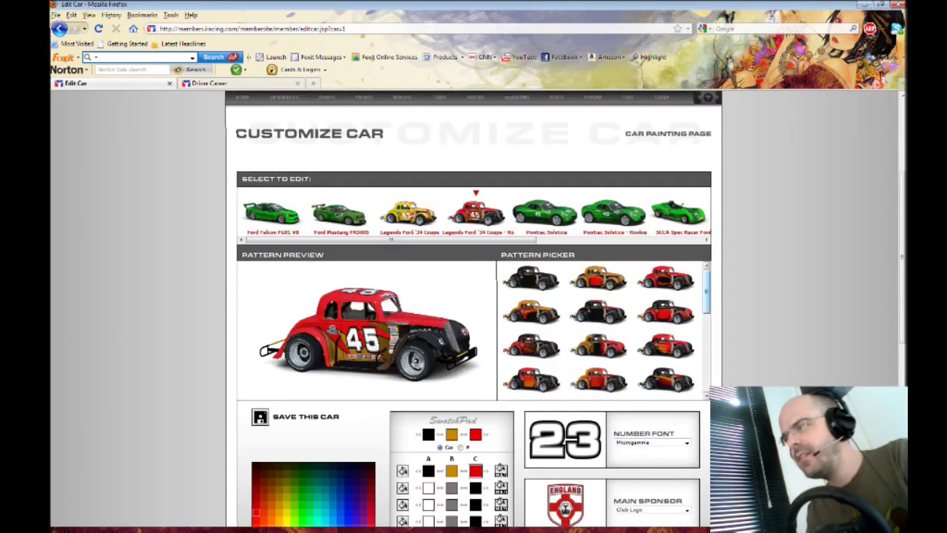
{"action": "left_click_drag", "start_coordinate": [706, 288], "coordinate": [706, 368]}
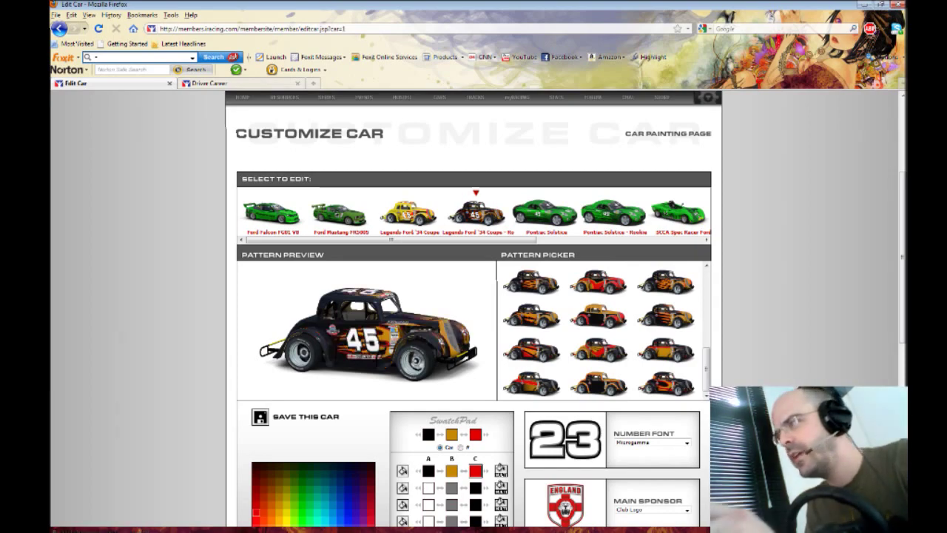
Set the coupe's 2nd sponsor to Hellman's and its main sponsor to Adidas 2.
{"action": "scroll", "coordinate": [473, 308], "scroll_direction": "down", "scroll_amount": 4}
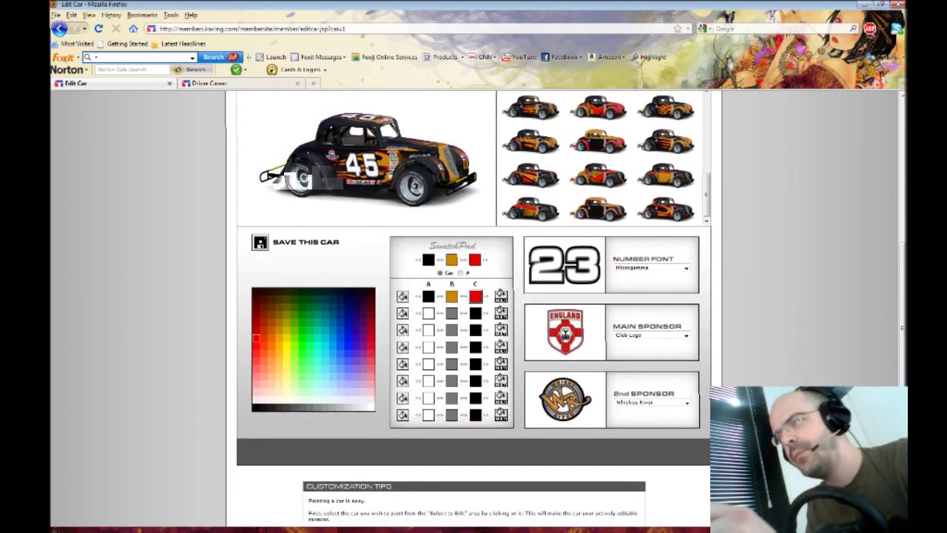
{"action": "left_click", "coordinate": [686, 402]}
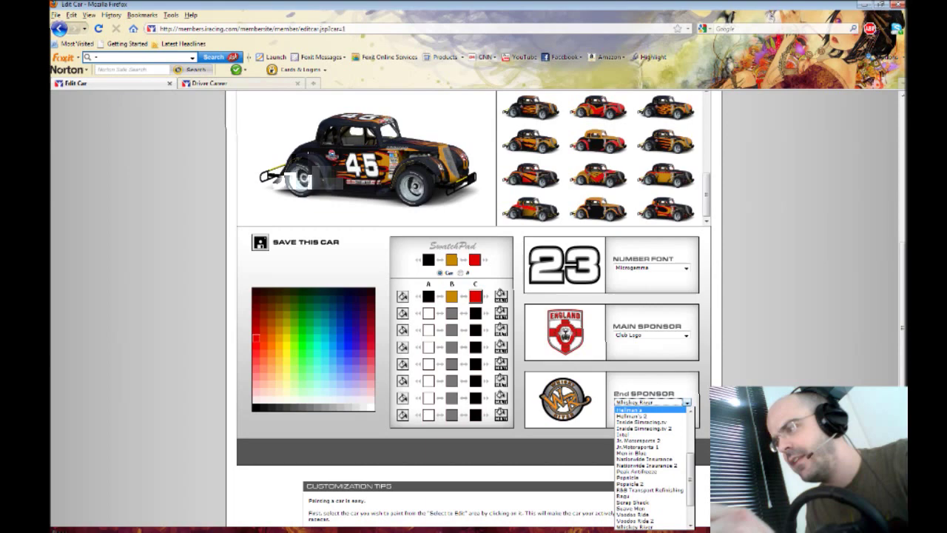
{"action": "key", "text": "Return"}
{"action": "left_click", "coordinate": [685, 334]}
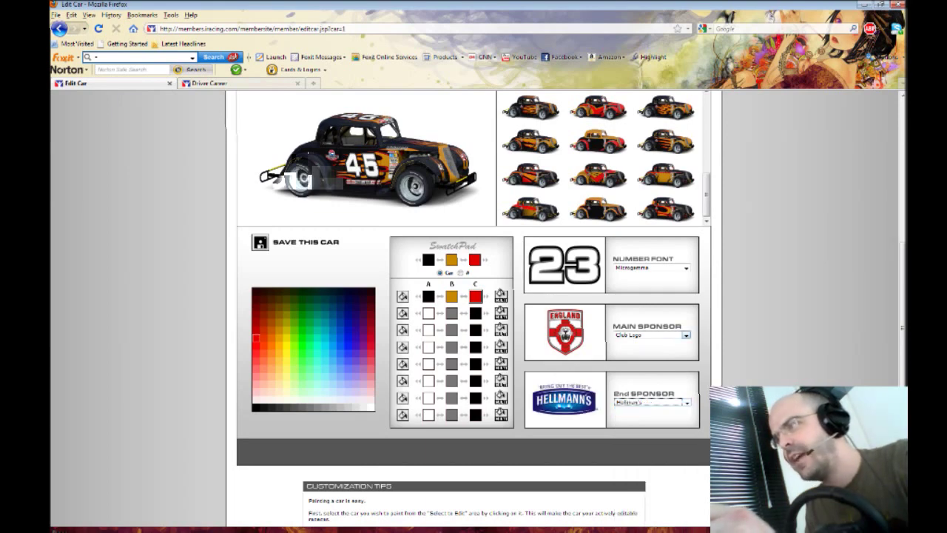
{"action": "key", "text": "Return"}
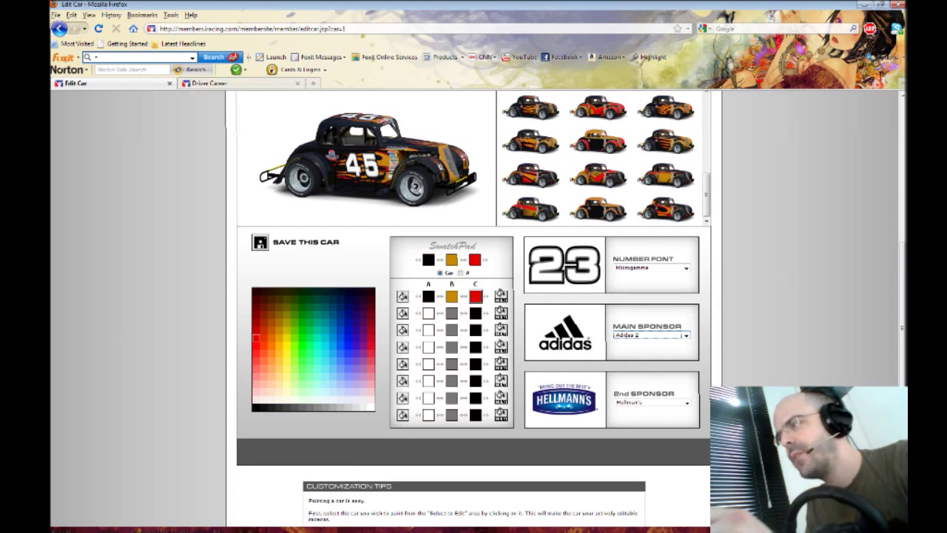
{"action": "scroll", "coordinate": [686, 392], "scroll_direction": "up", "scroll_amount": 3}
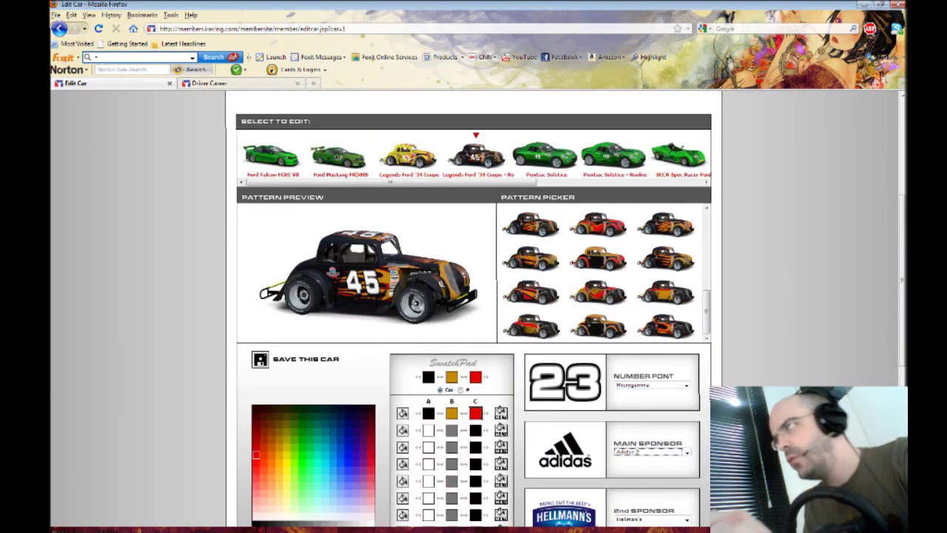
Bring up the Trading Paints Downloader running in the background.
{"action": "left_click", "coordinate": [830, 9]}
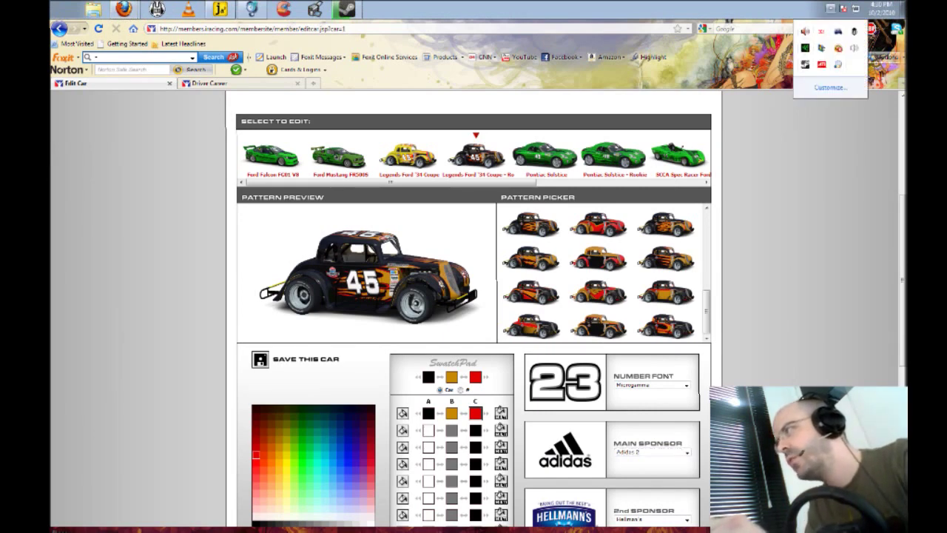
{"action": "double_click", "coordinate": [854, 31]}
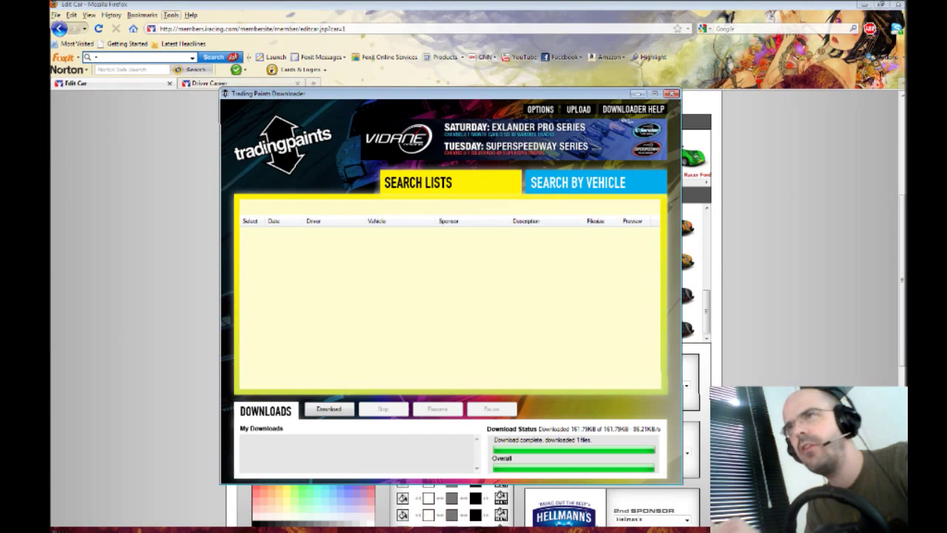
Open the solstice rookie folder in Documents under iRacing, paint, cars.
{"action": "key", "text": "super"}
{"action": "key", "text": "Up"}
{"action": "key", "text": "Up"}
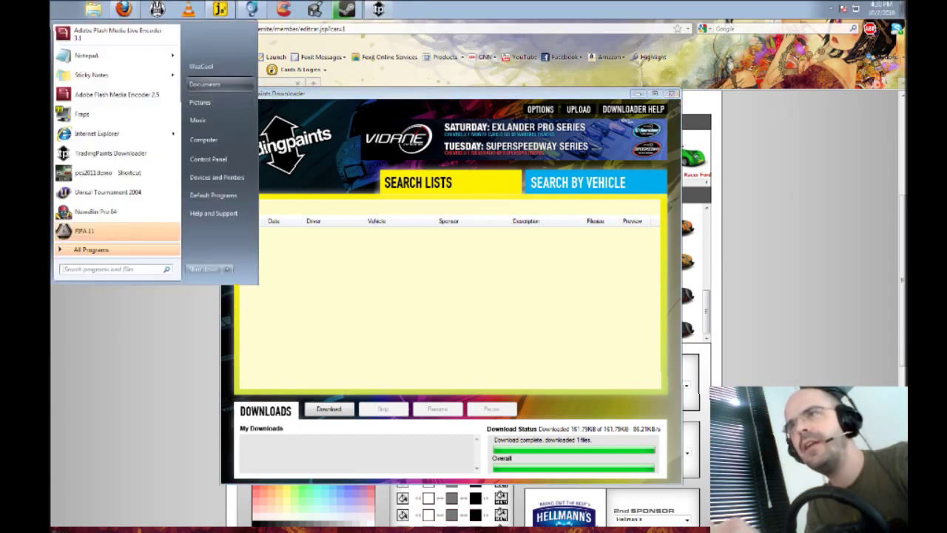
{"action": "key", "text": "Return"}
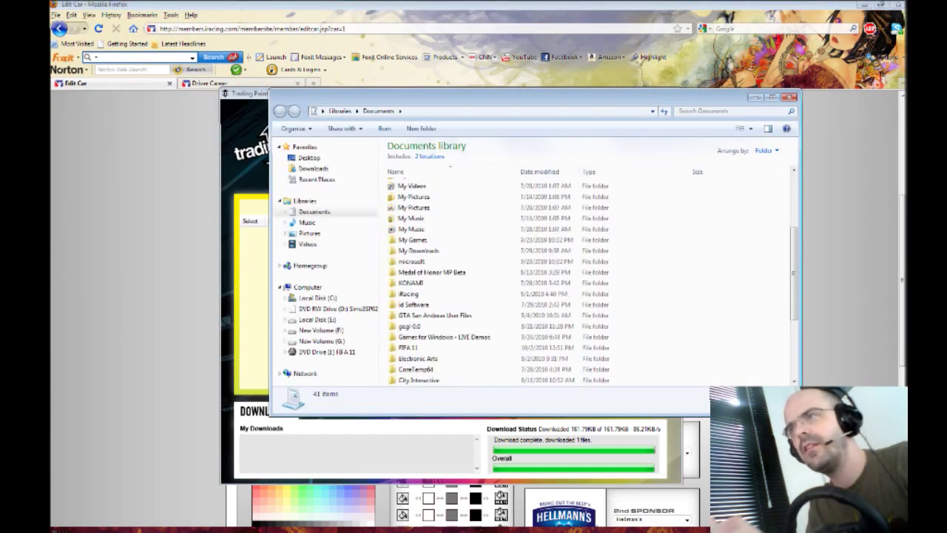
{"action": "key", "text": "Return"}
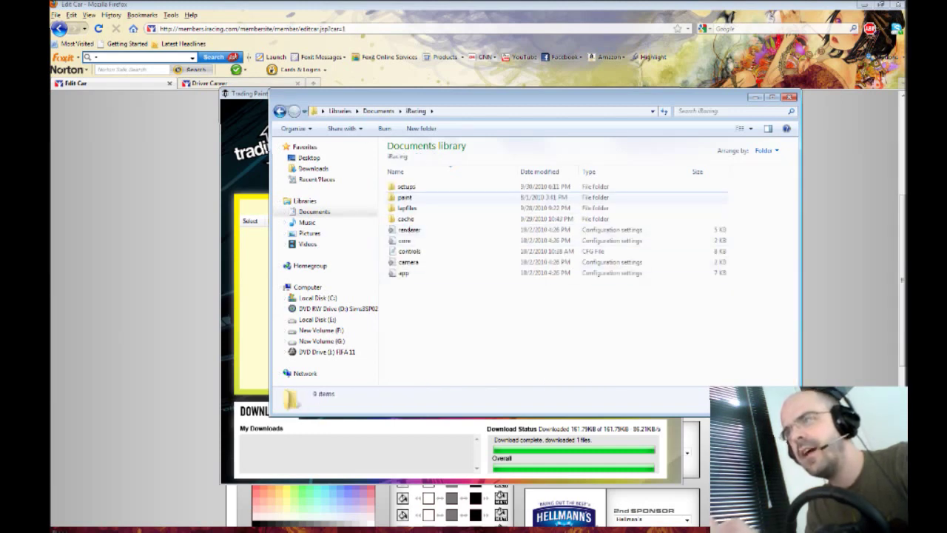
{"action": "key", "text": "Return"}
{"action": "key", "text": "End"}
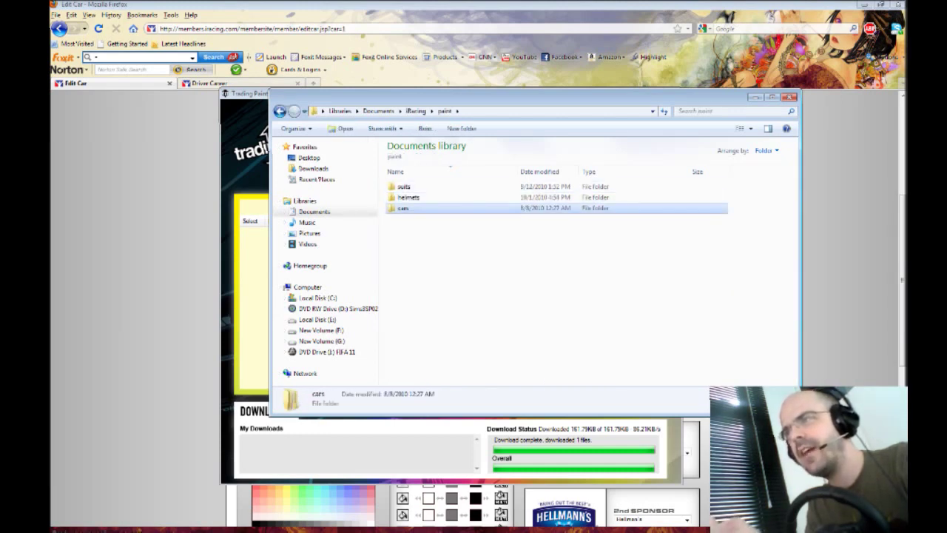
{"action": "key", "text": "Return"}
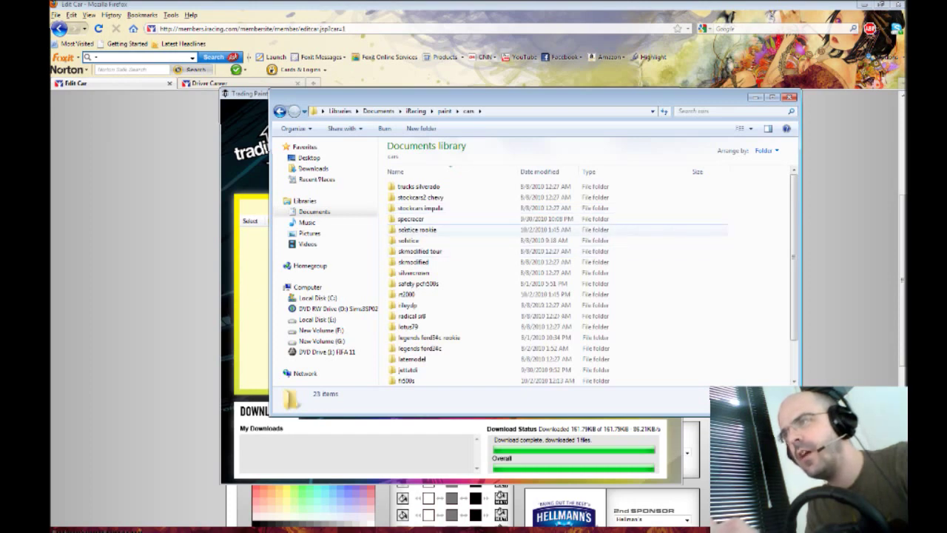
{"action": "key", "text": "Return"}
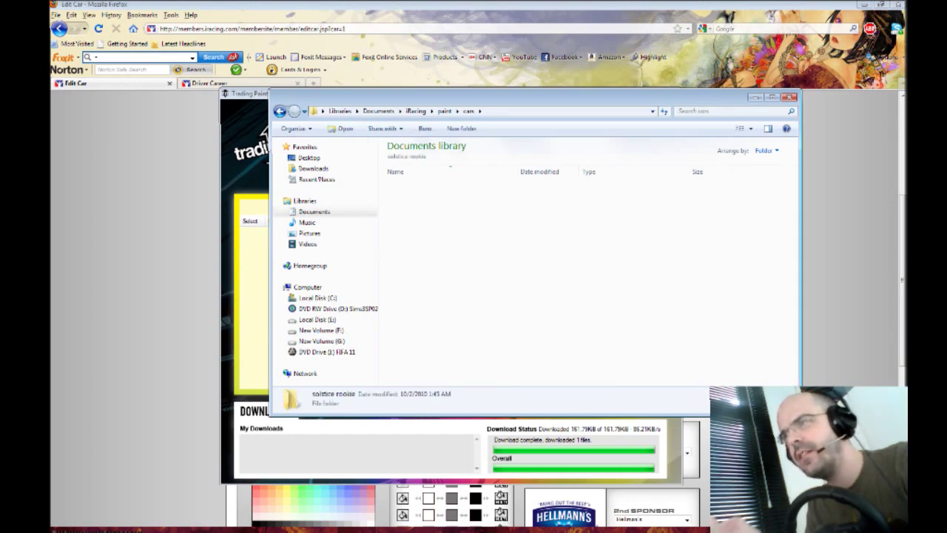
Browse the solstice rookie paint files, view image 15788 in Paint.NET and close it.
{"action": "scroll", "coordinate": [554, 281], "scroll_direction": "down", "scroll_amount": 1}
{"action": "scroll", "coordinate": [555, 283], "scroll_direction": "down", "scroll_amount": 3}
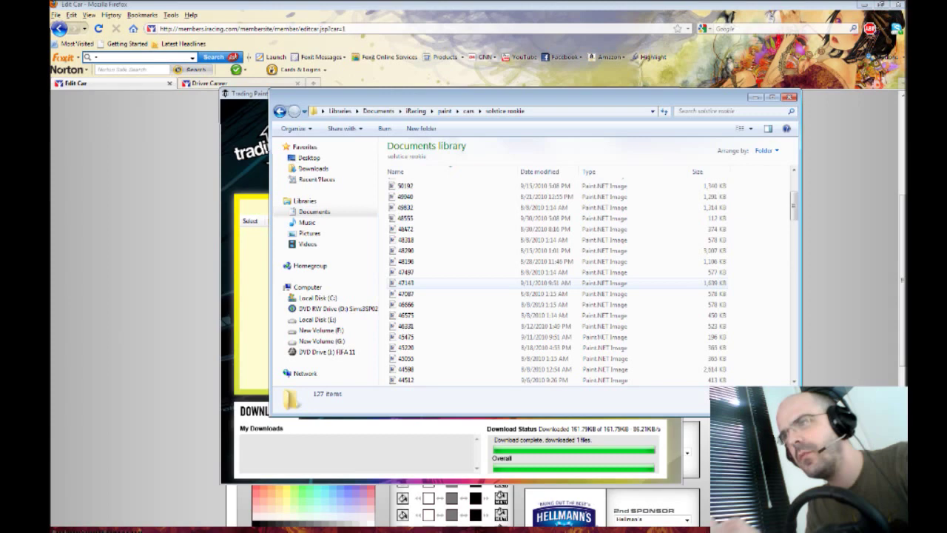
{"action": "scroll", "coordinate": [518, 289], "scroll_direction": "down", "scroll_amount": 20}
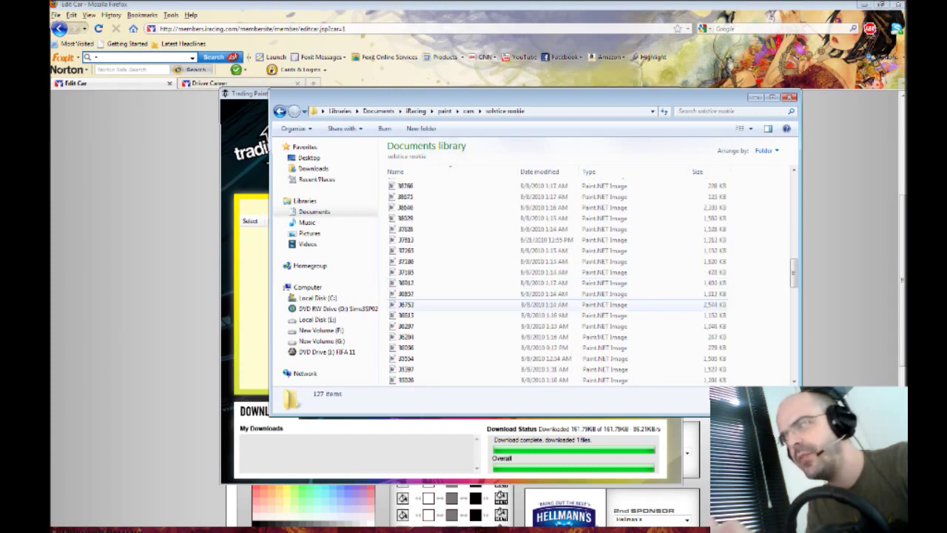
{"action": "scroll", "coordinate": [555, 281], "scroll_direction": "down", "scroll_amount": 5}
{"action": "left_click", "coordinate": [443, 347]}
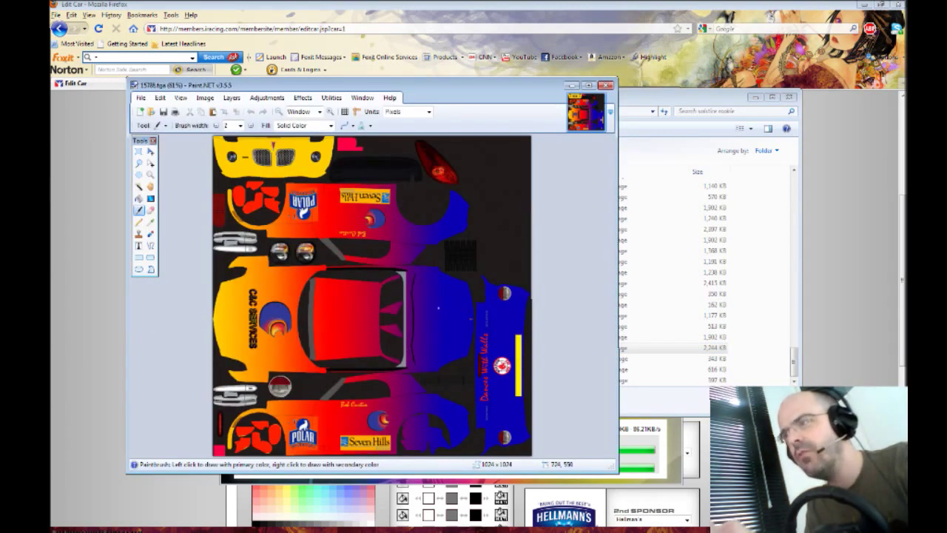
{"action": "left_click", "coordinate": [606, 85]}
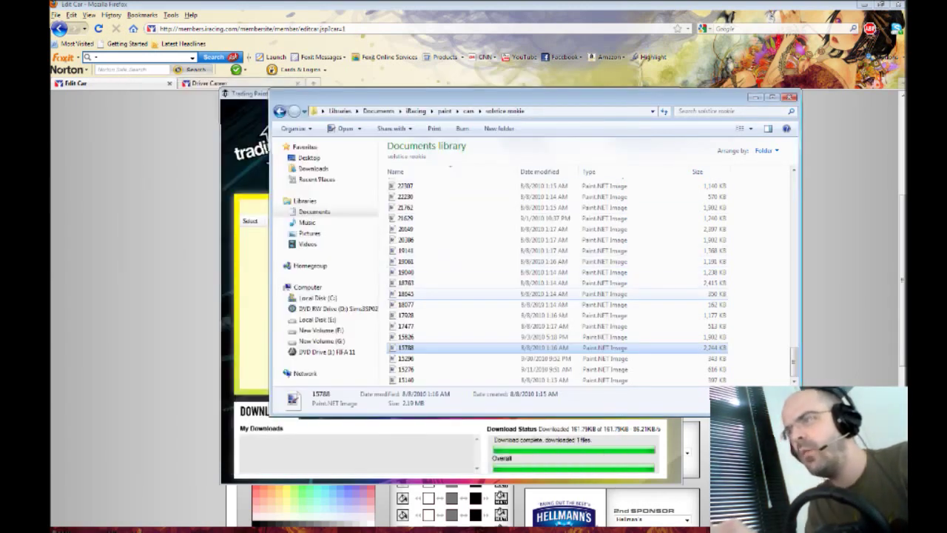
View paint files 18645 and 19061 one after the other in Paint.NET, closing each image.
{"action": "left_click", "coordinate": [406, 293]}
{"action": "double_click", "coordinate": [405, 294]}
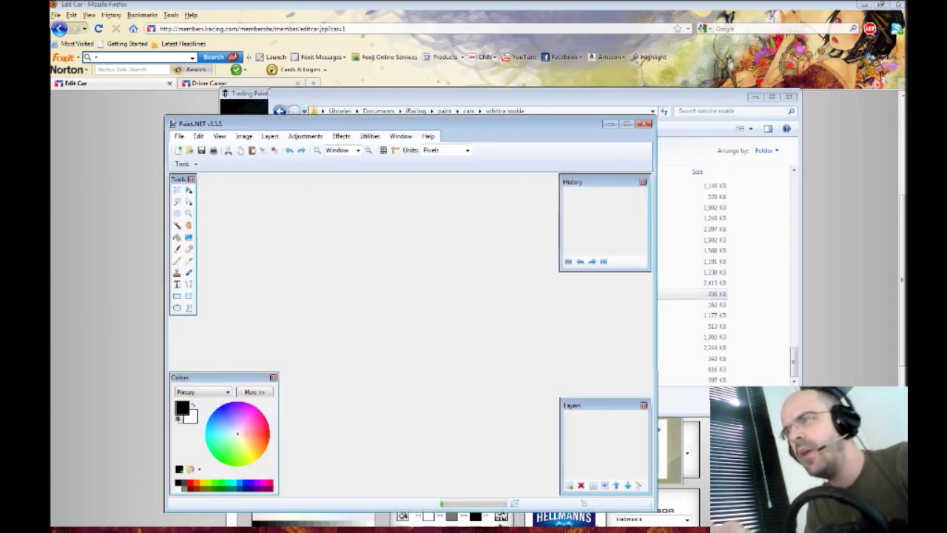
{"action": "left_click", "coordinate": [644, 123]}
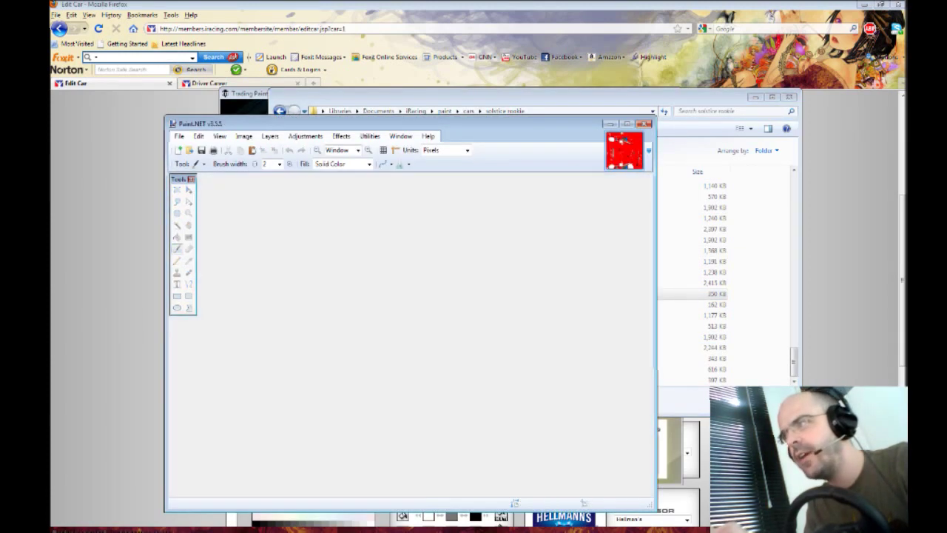
{"action": "left_click", "coordinate": [405, 262]}
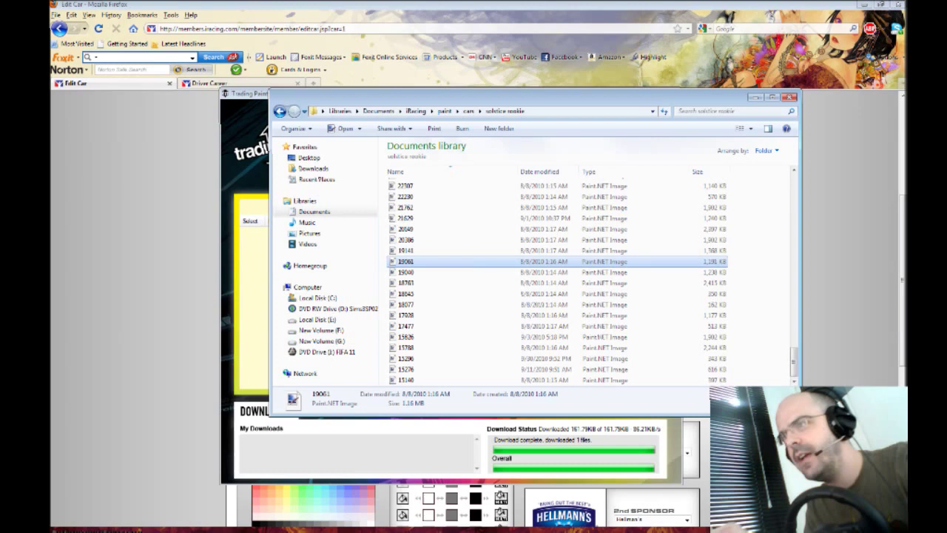
{"action": "double_click", "coordinate": [406, 261]}
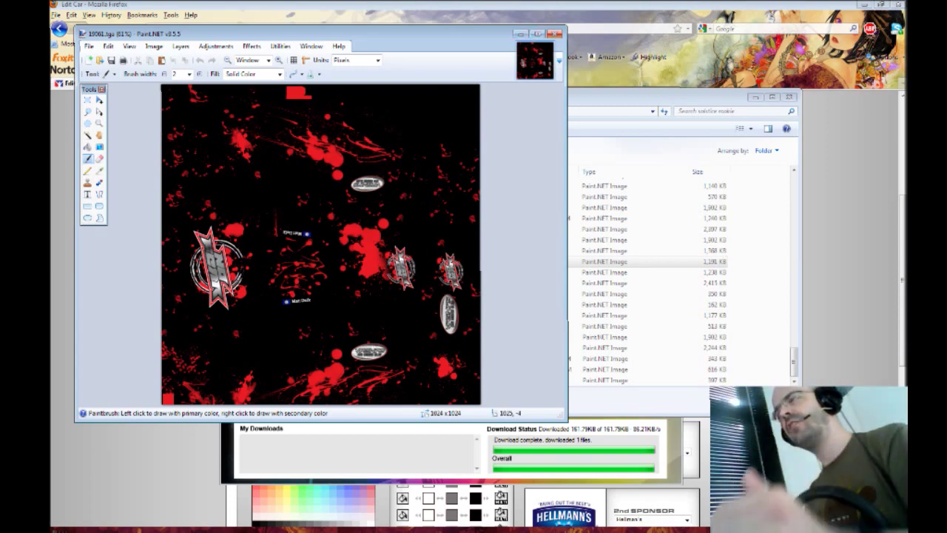
{"action": "left_click", "coordinate": [554, 33]}
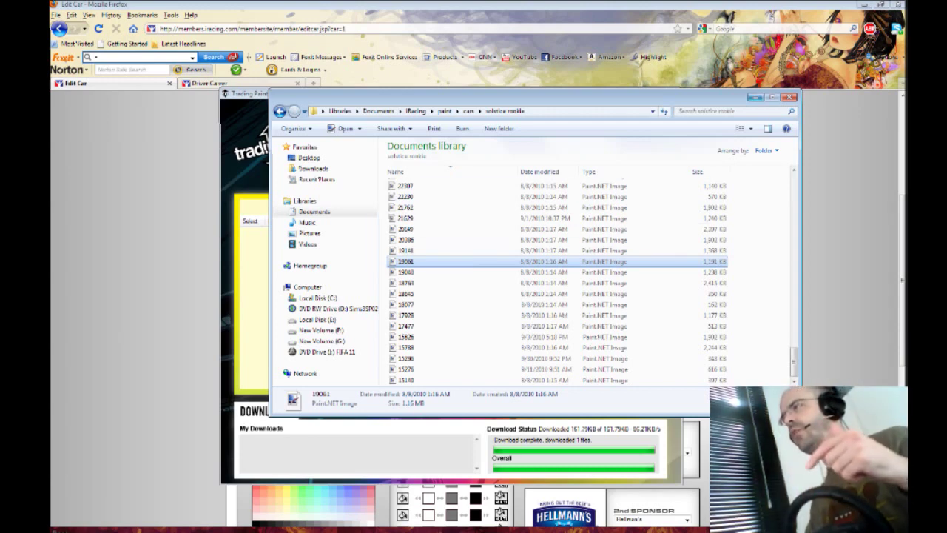
Minimize the paint folder and Trading Paints Downloader, and select the Pontiac Solstice for editing on the Customize Car page.
{"action": "left_click", "coordinate": [756, 96]}
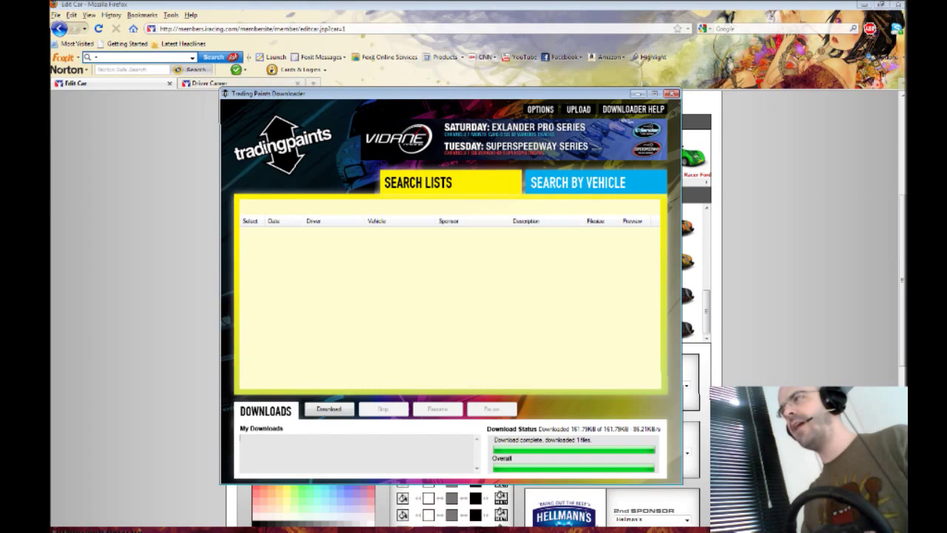
{"action": "left_click", "coordinate": [637, 93]}
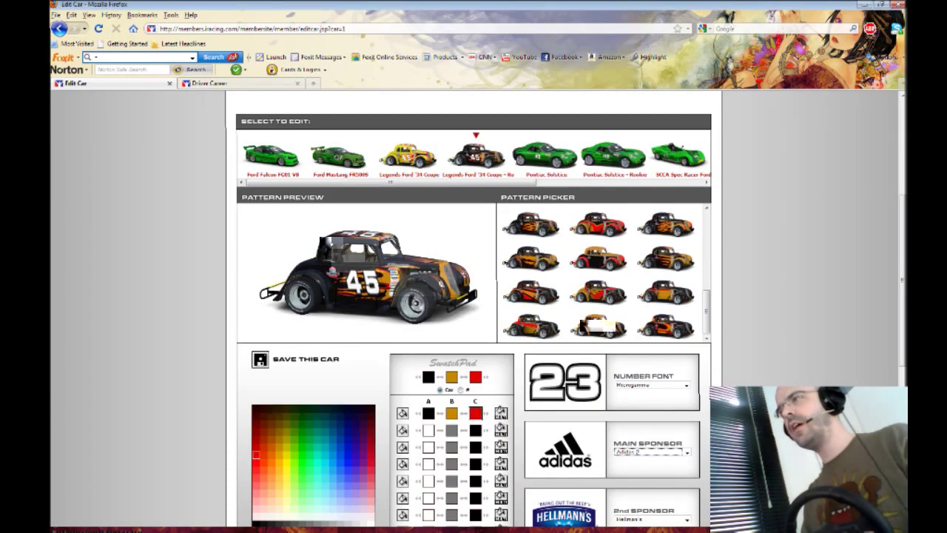
{"action": "left_click", "coordinate": [544, 155]}
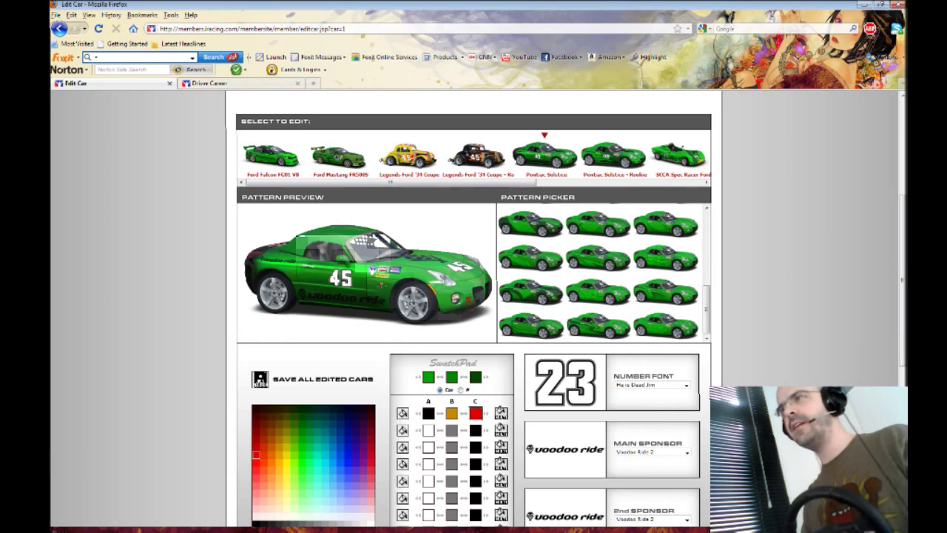
Preview the Ford Falcon FG01 V8 paint and look through the whole row of editable cars.
{"action": "left_click", "coordinate": [270, 156]}
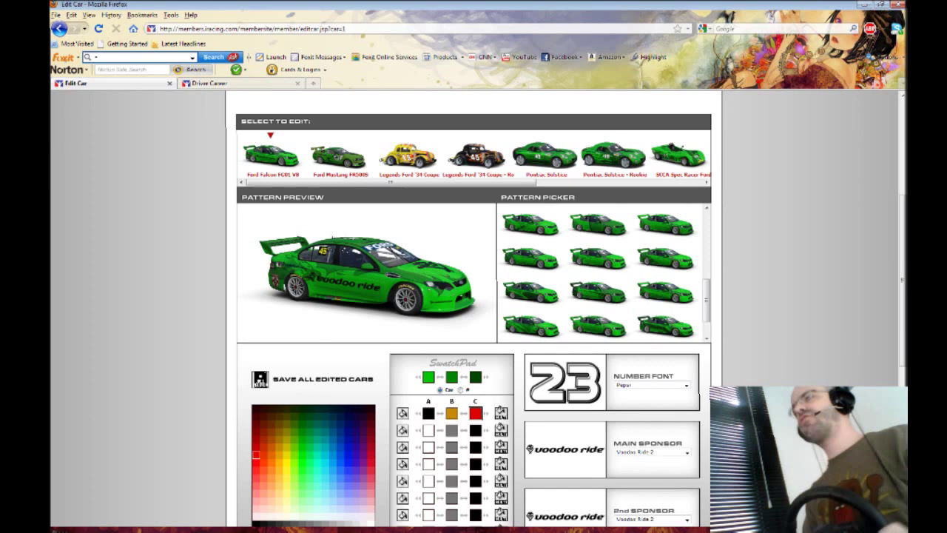
{"action": "scroll", "coordinate": [474, 156], "scroll_direction": "right", "scroll_amount": 1}
{"action": "scroll", "coordinate": [474, 155], "scroll_direction": "right", "scroll_amount": 3}
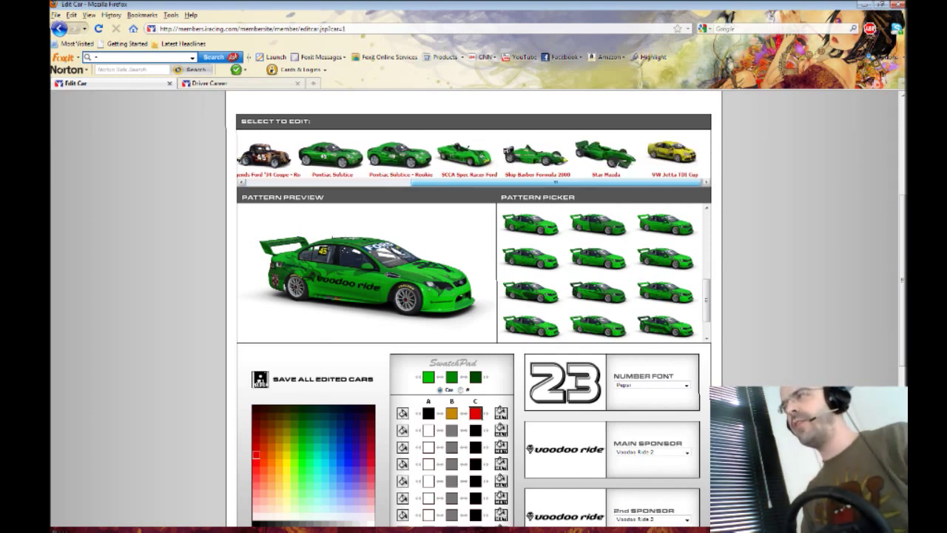
{"action": "scroll", "coordinate": [474, 156], "scroll_direction": "left", "scroll_amount": 2}
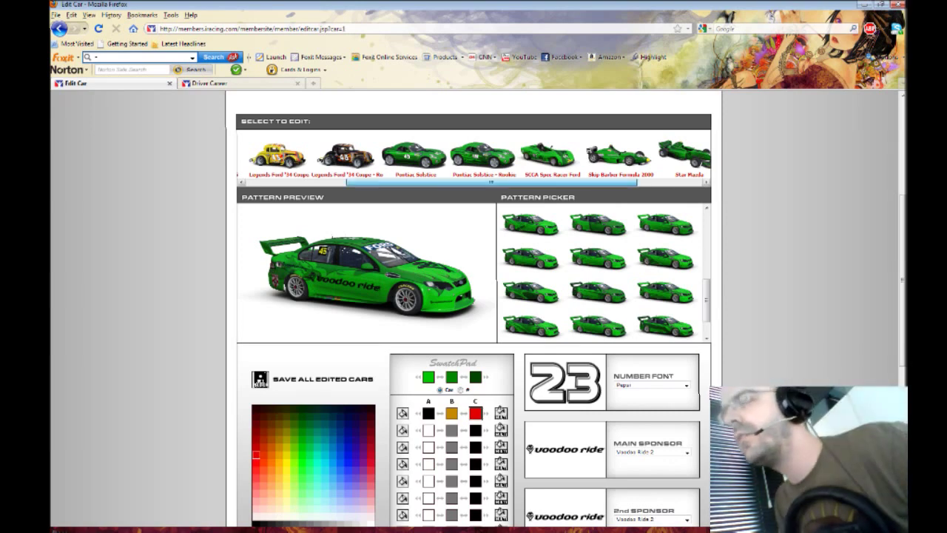
{"action": "left_click_drag", "start_coordinate": [491, 181], "coordinate": [389, 182]}
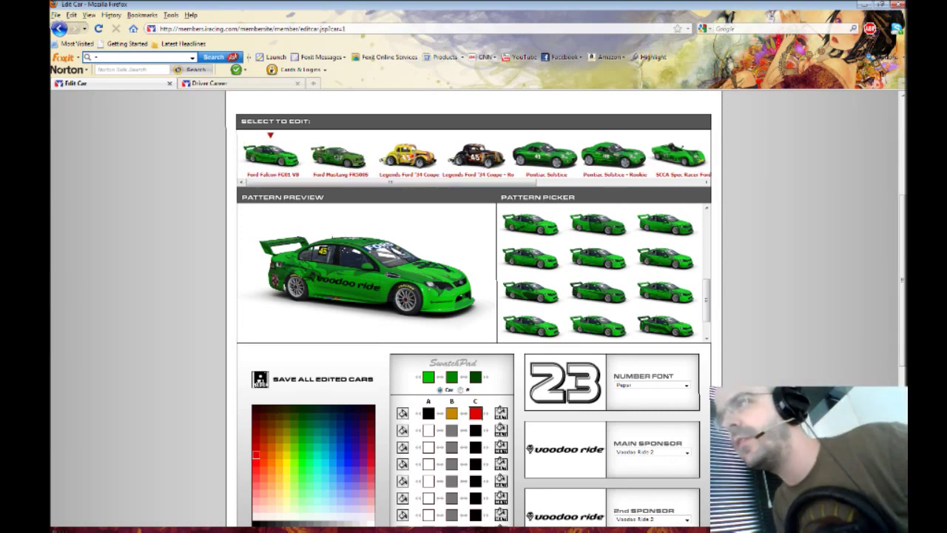
Preview the paint of the Ford Mustang FR500S, the Pontiac Solstice - Rookie and the Pontiac Solstice one after another.
{"action": "left_click", "coordinate": [337, 156]}
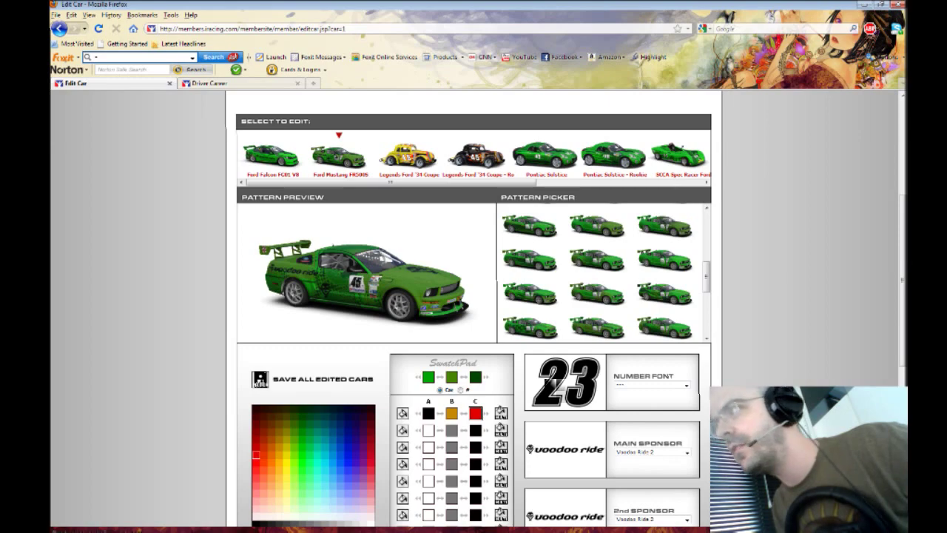
{"action": "left_click", "coordinate": [613, 156]}
{"action": "left_click", "coordinate": [545, 156]}
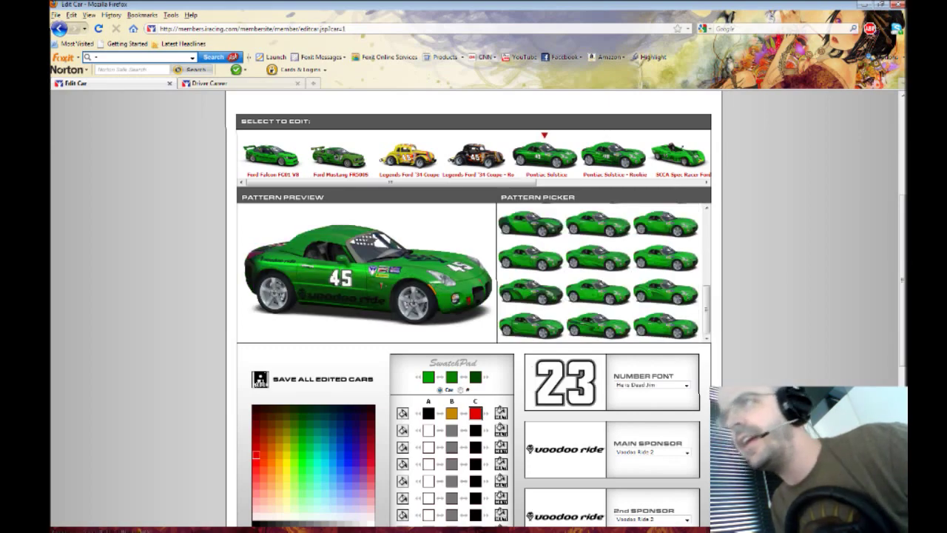